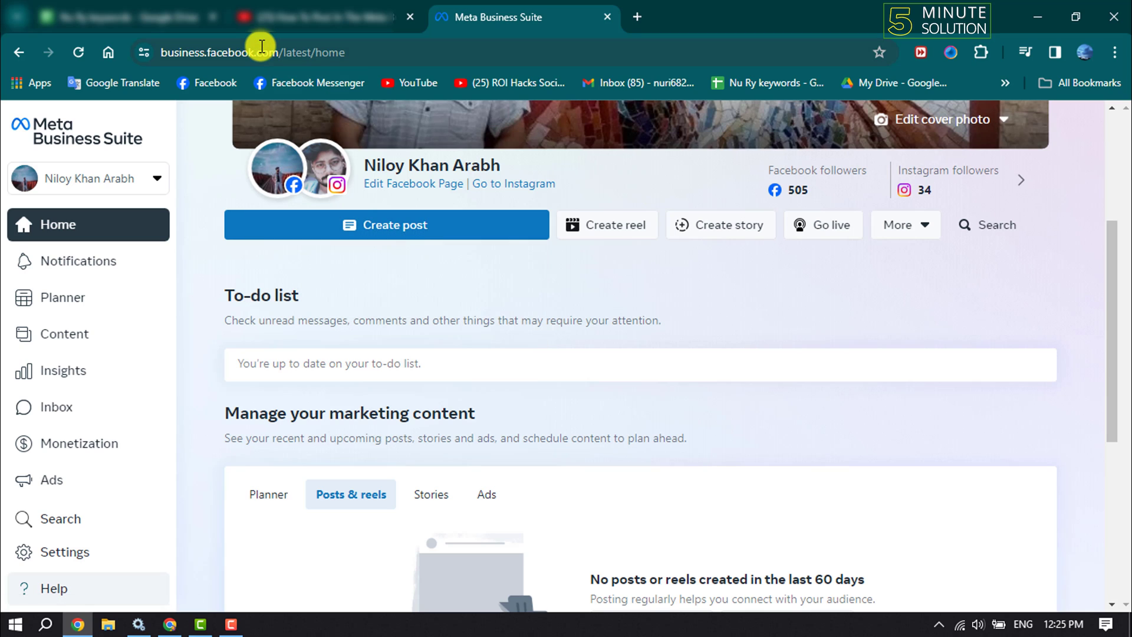
- Open the Planner content calendar from the left sidebar
{"action": "left_click", "coordinate": [213, 298]}
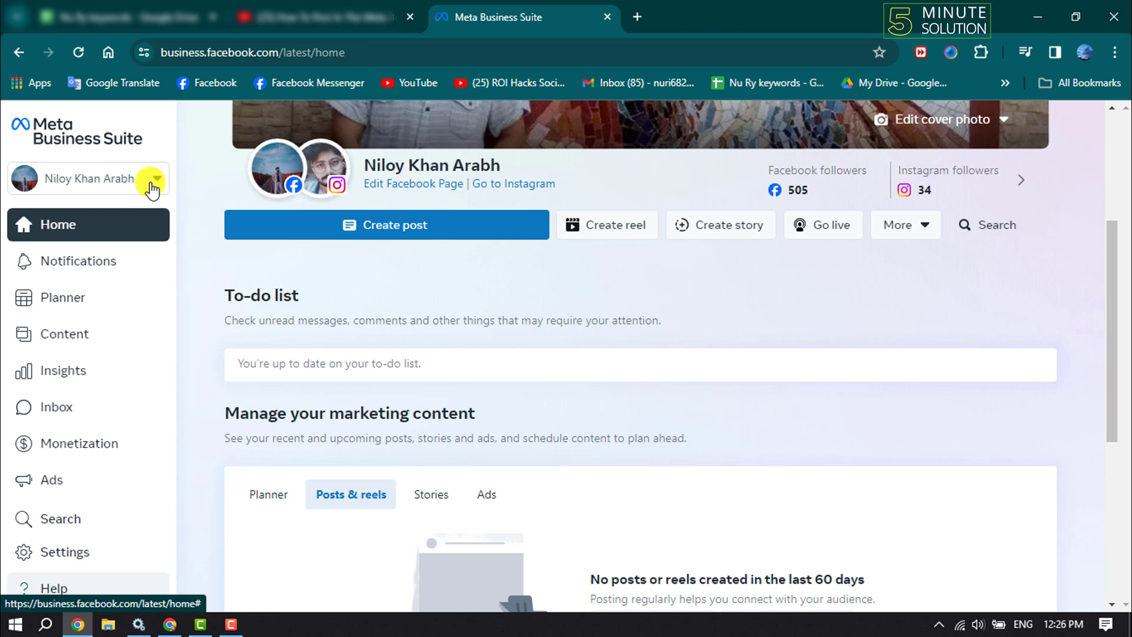
- Show January 2024 as a monthly calendar and open the add-content options on the 20th
{"action": "left_click", "coordinate": [87, 298]}
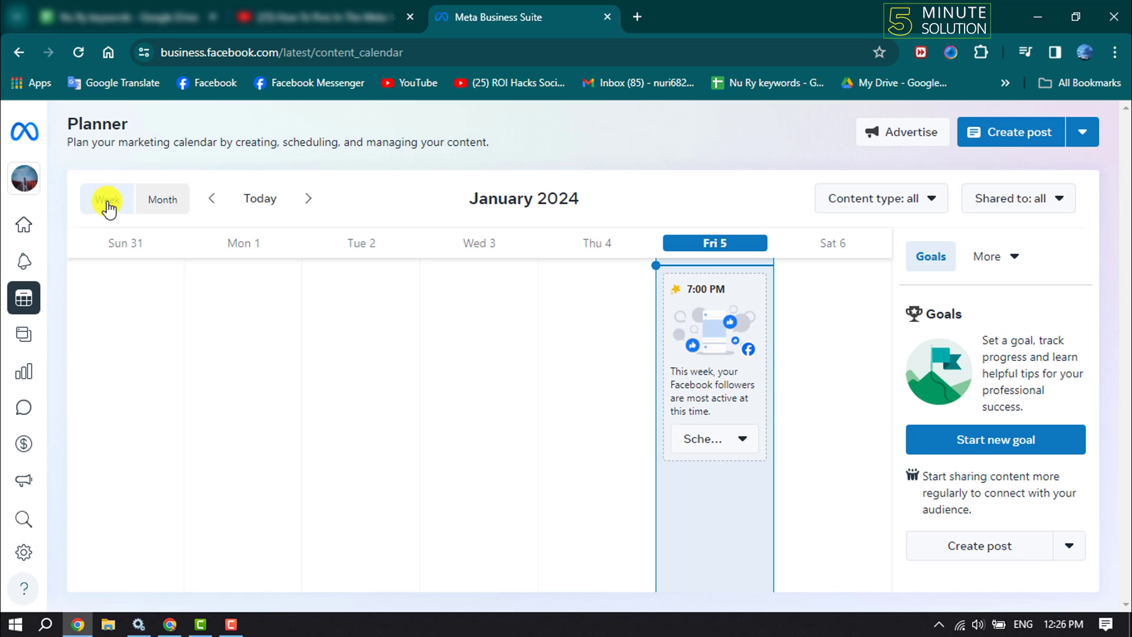
{"action": "left_click", "coordinate": [159, 212]}
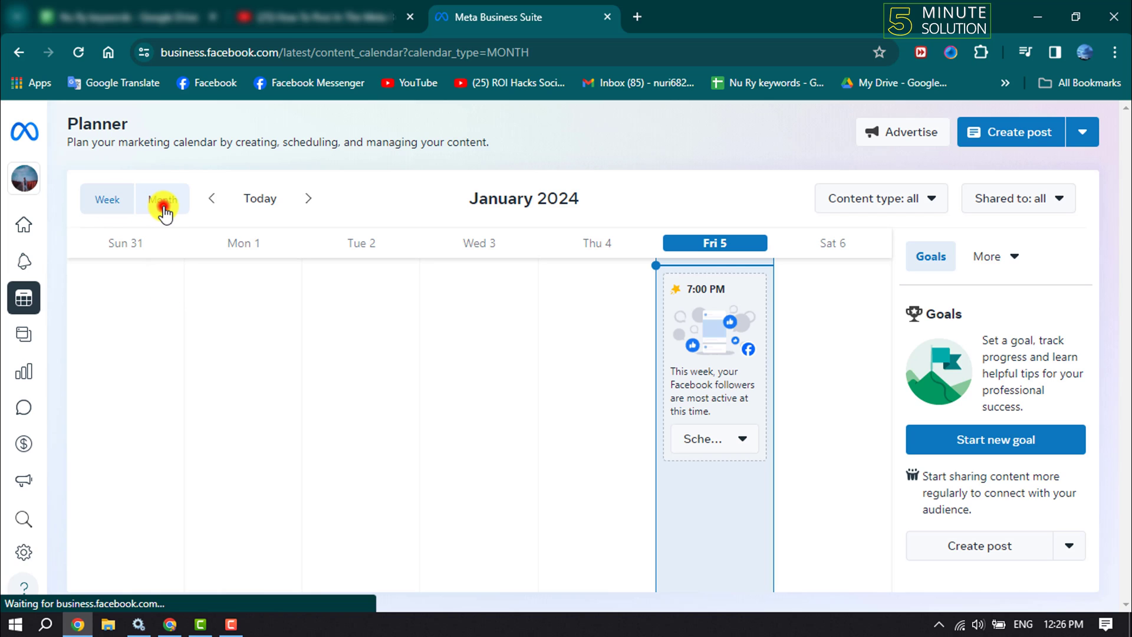
{"action": "scroll", "coordinate": [513, 480], "scroll_direction": "down", "scroll_amount": 2}
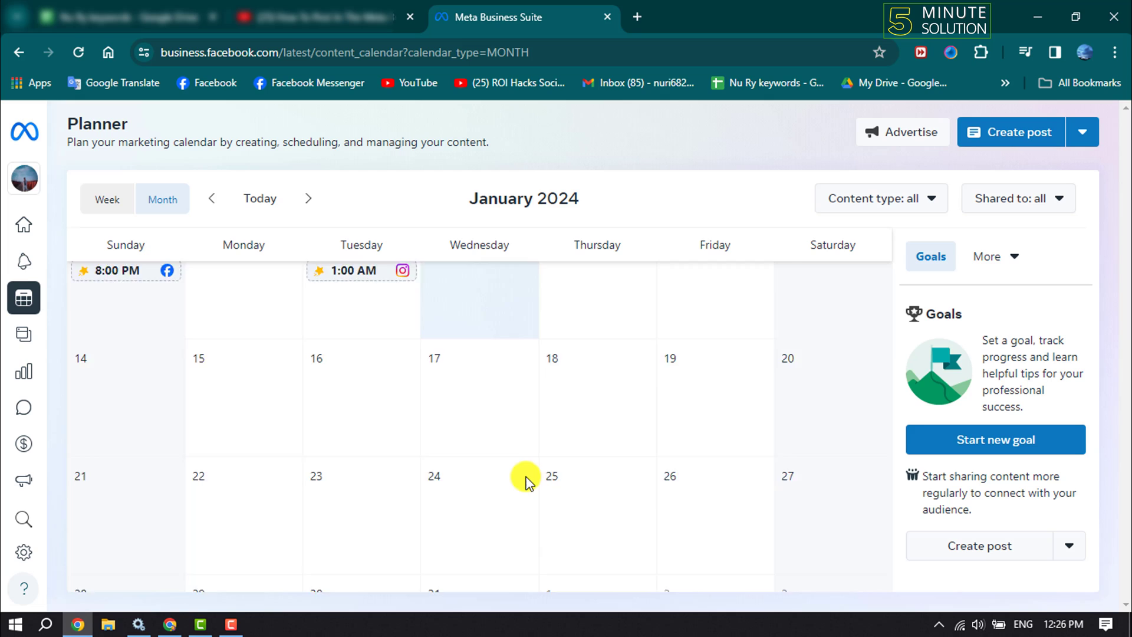
{"action": "scroll", "coordinate": [523, 480], "scroll_direction": "down", "scroll_amount": 2}
{"action": "scroll", "coordinate": [523, 480], "scroll_direction": "up", "scroll_amount": 3}
{"action": "scroll", "coordinate": [525, 482], "scroll_direction": "up", "scroll_amount": 1}
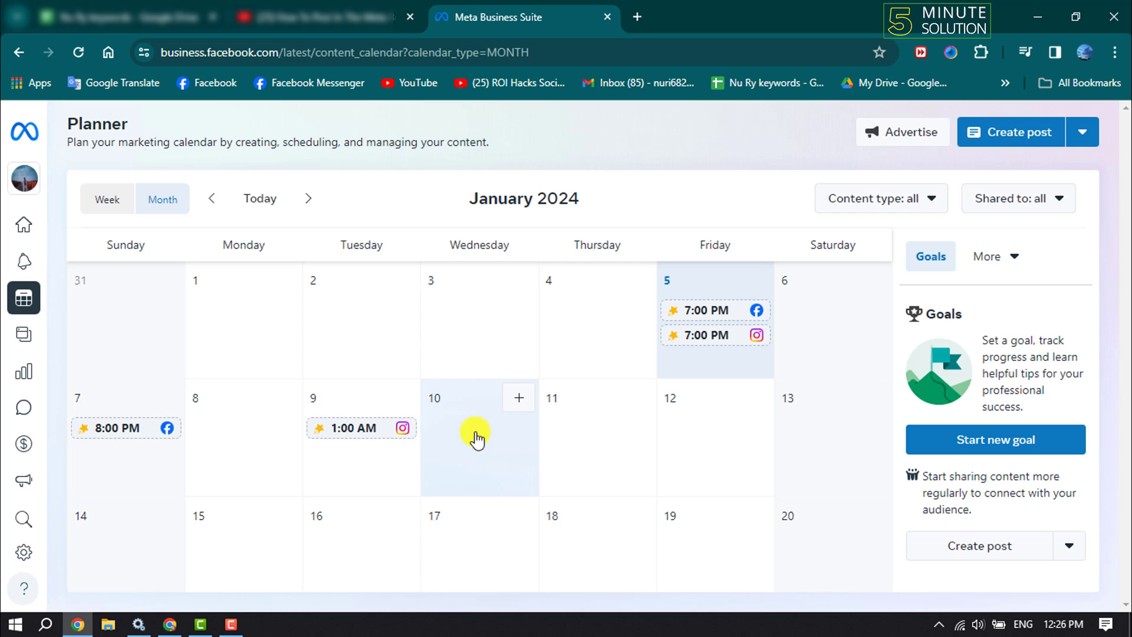
{"action": "scroll", "coordinate": [476, 438], "scroll_direction": "down", "scroll_amount": 3}
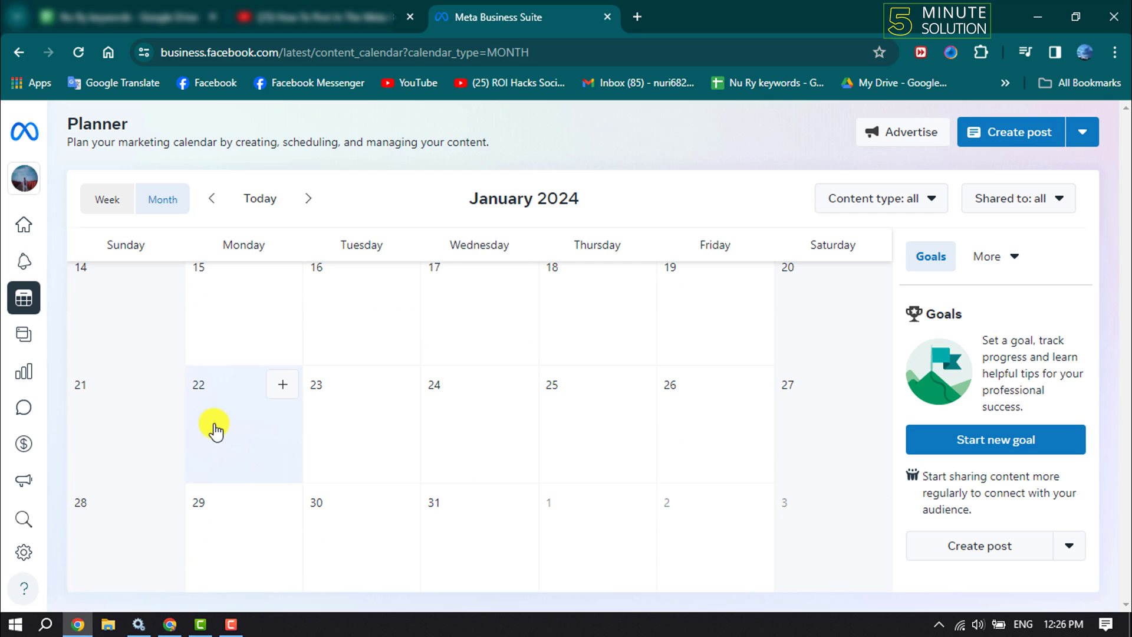
{"action": "scroll", "coordinate": [378, 432], "scroll_direction": "up", "scroll_amount": 1}
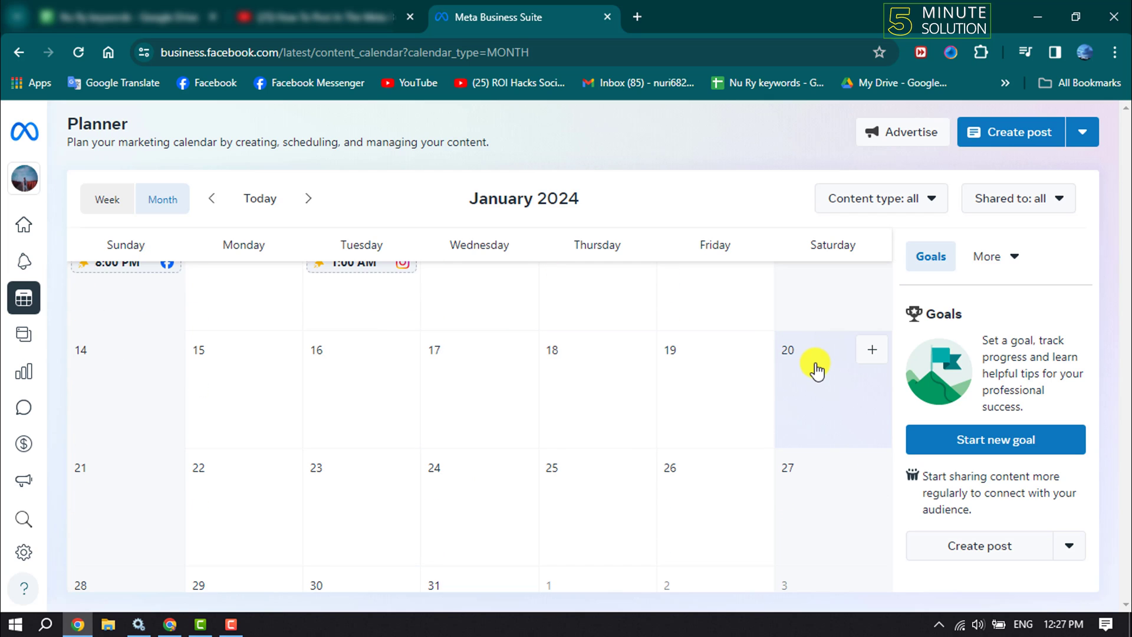
{"action": "left_click", "coordinate": [871, 353]}
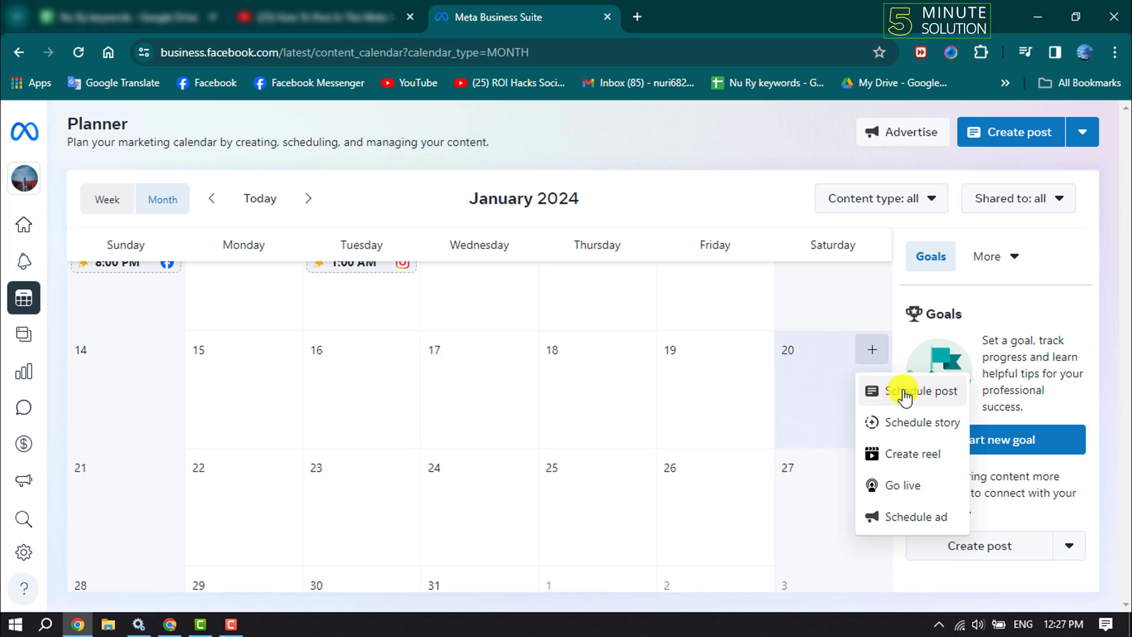
- Schedule the new post for Jan 20, 2024 at 10:00 AM on Facebook and Instagram, and save
{"action": "left_click", "coordinate": [904, 396]}
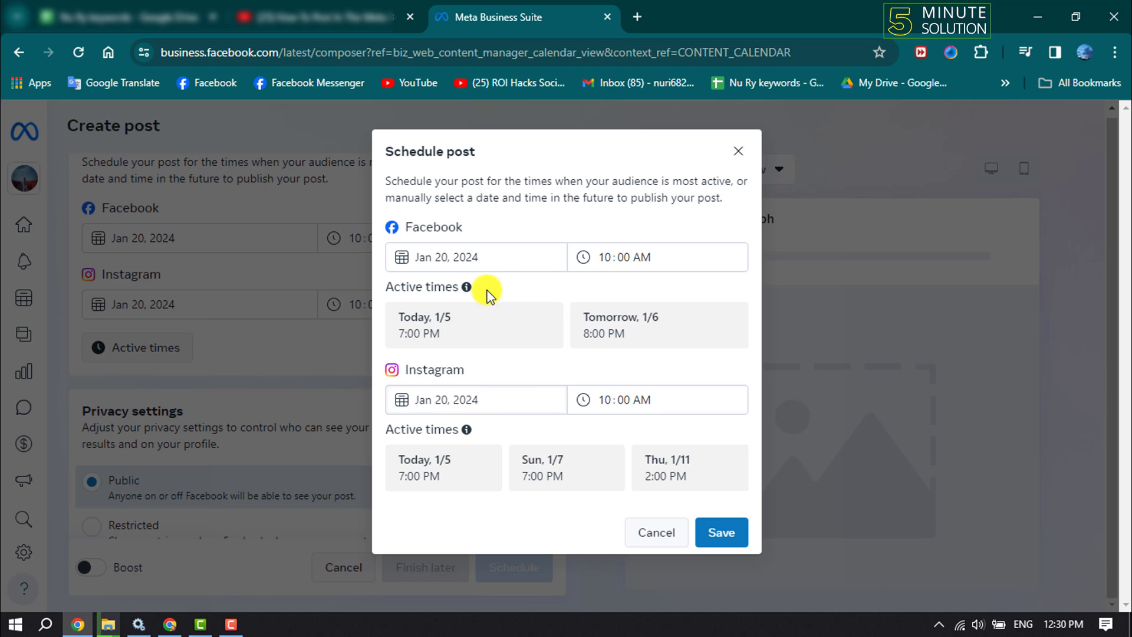
{"action": "left_click", "coordinate": [644, 258]}
{"action": "left_click", "coordinate": [476, 395]}
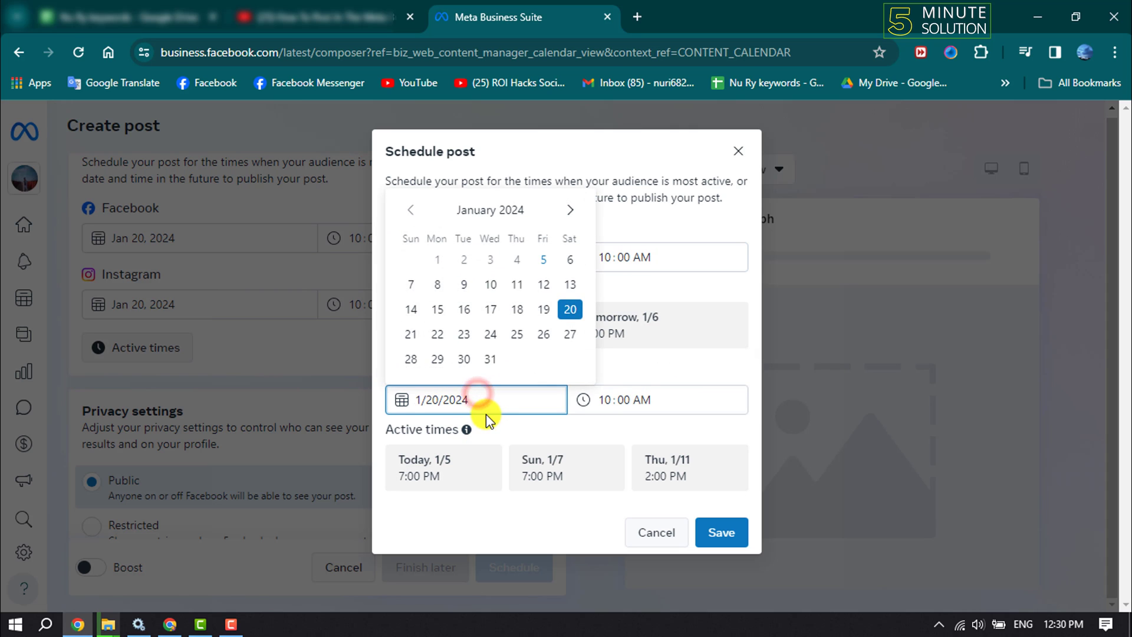
{"action": "left_click", "coordinate": [485, 416]}
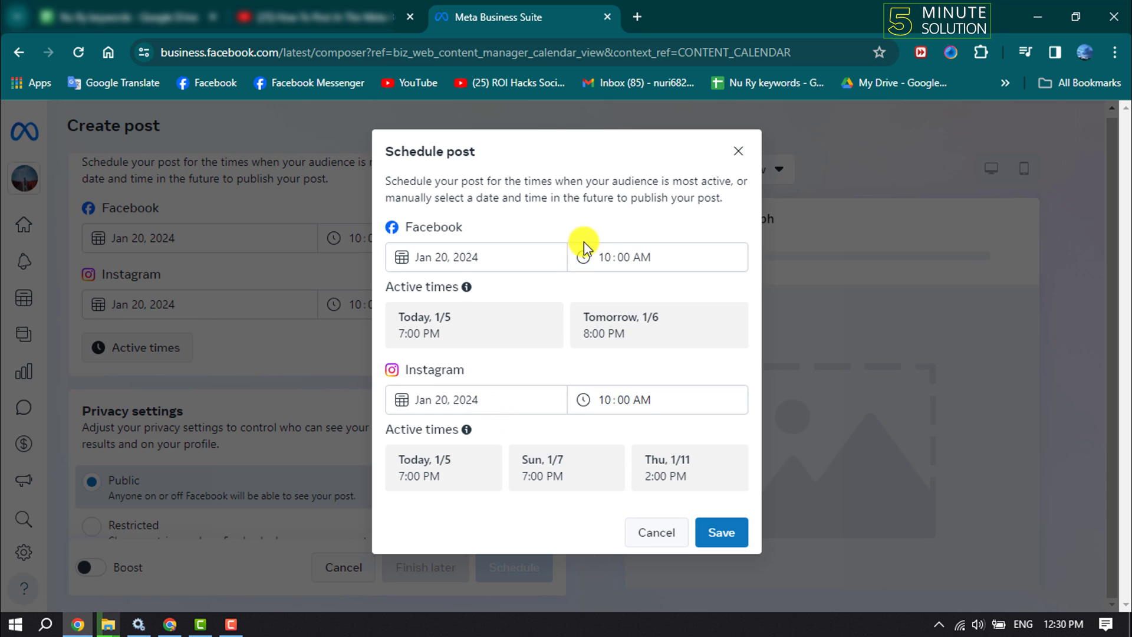
{"action": "left_click", "coordinate": [733, 541]}
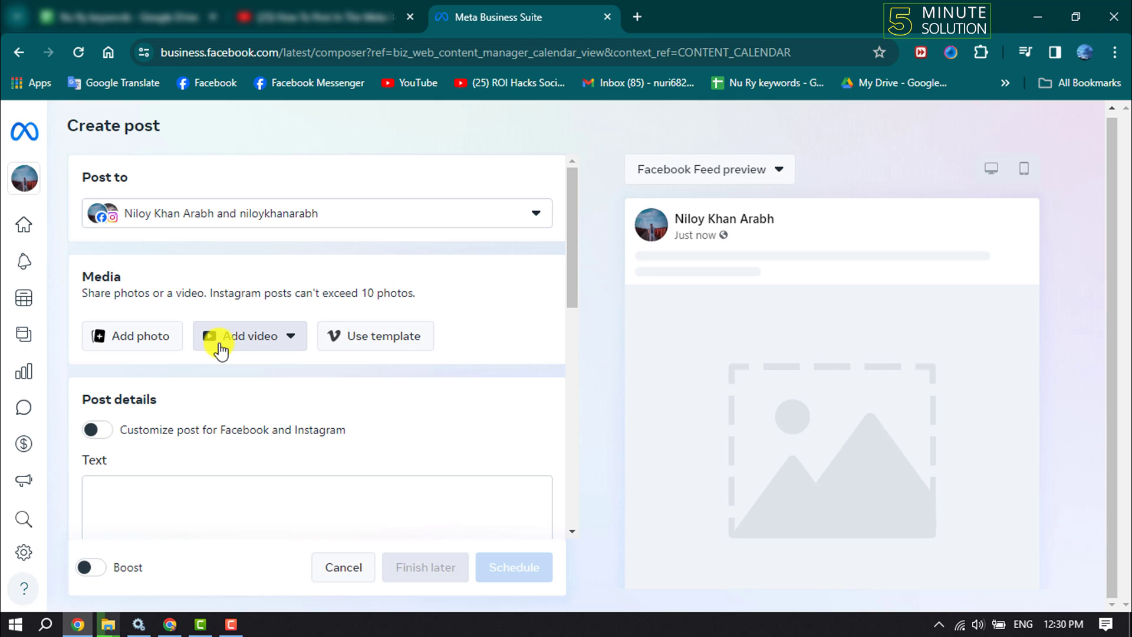
{"action": "scroll", "coordinate": [222, 350], "scroll_direction": "down", "scroll_amount": 2}
- Enter 'test' as the post text in the Post details Text box
{"action": "left_click", "coordinate": [133, 319]}
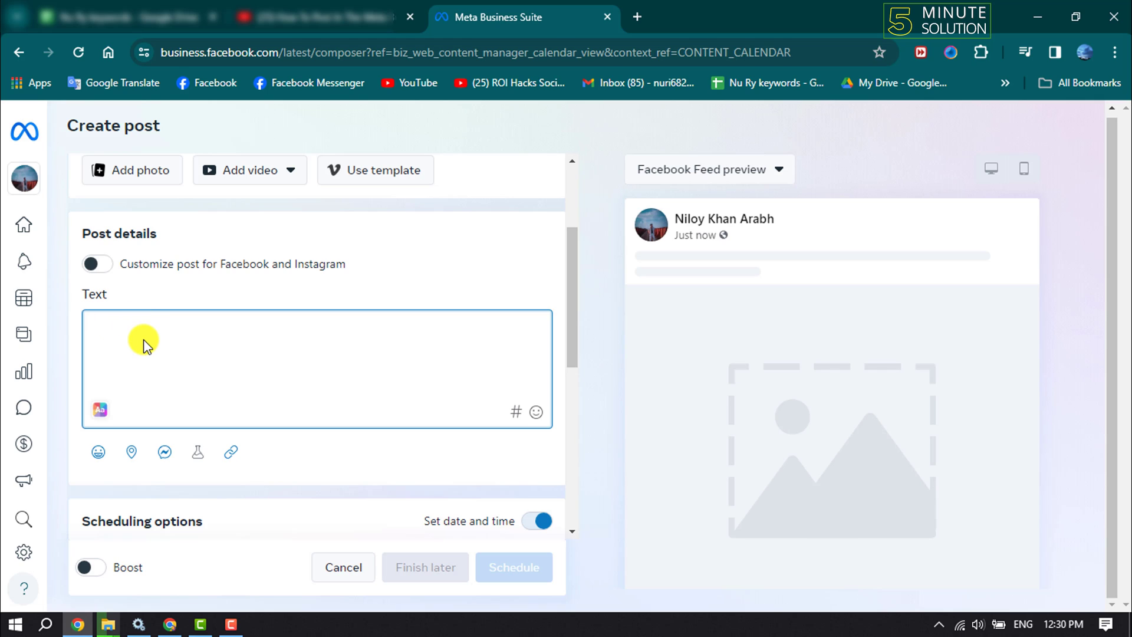
{"action": "scroll", "coordinate": [274, 319], "scroll_direction": "down", "scroll_amount": 2}
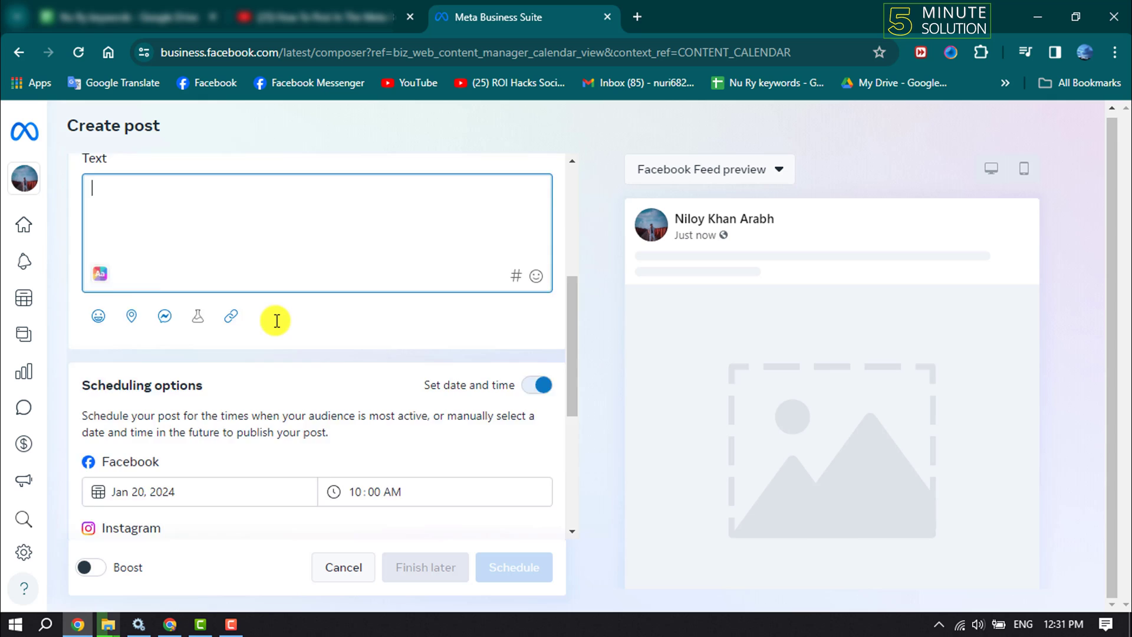
{"action": "scroll", "coordinate": [273, 320], "scroll_direction": "down", "scroll_amount": 2}
{"action": "scroll", "coordinate": [291, 319], "scroll_direction": "down", "scroll_amount": 1}
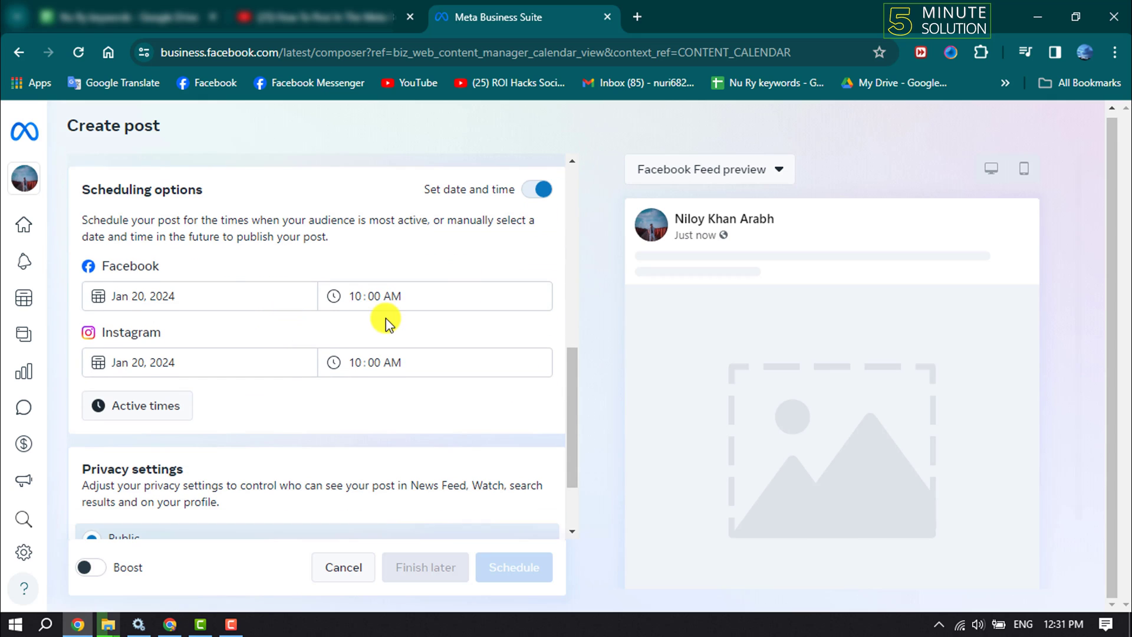
{"action": "scroll", "coordinate": [386, 320], "scroll_direction": "down", "scroll_amount": 1}
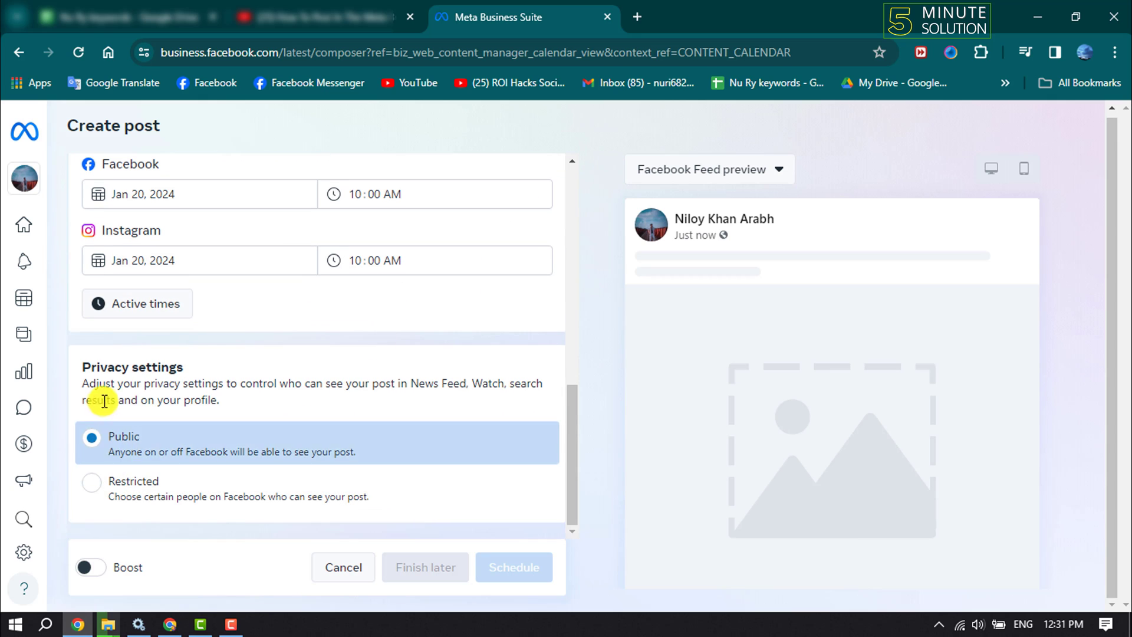
{"action": "scroll", "coordinate": [203, 463], "scroll_direction": "up", "scroll_amount": 5}
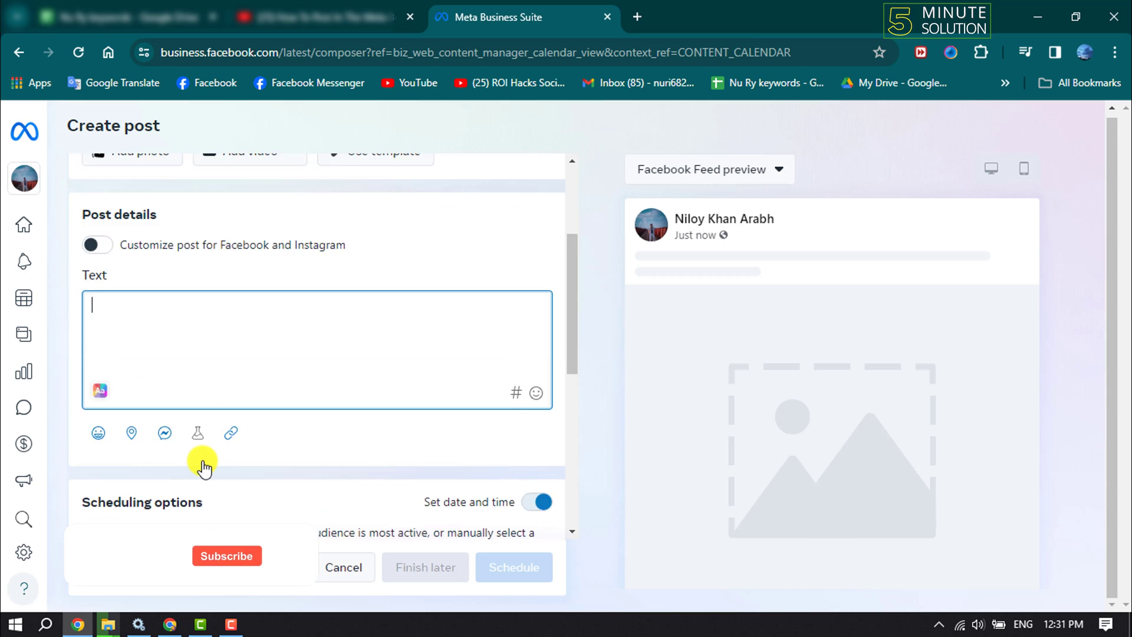
{"action": "scroll", "coordinate": [202, 463], "scroll_direction": "up", "scroll_amount": 2}
{"action": "type", "text": "test"}
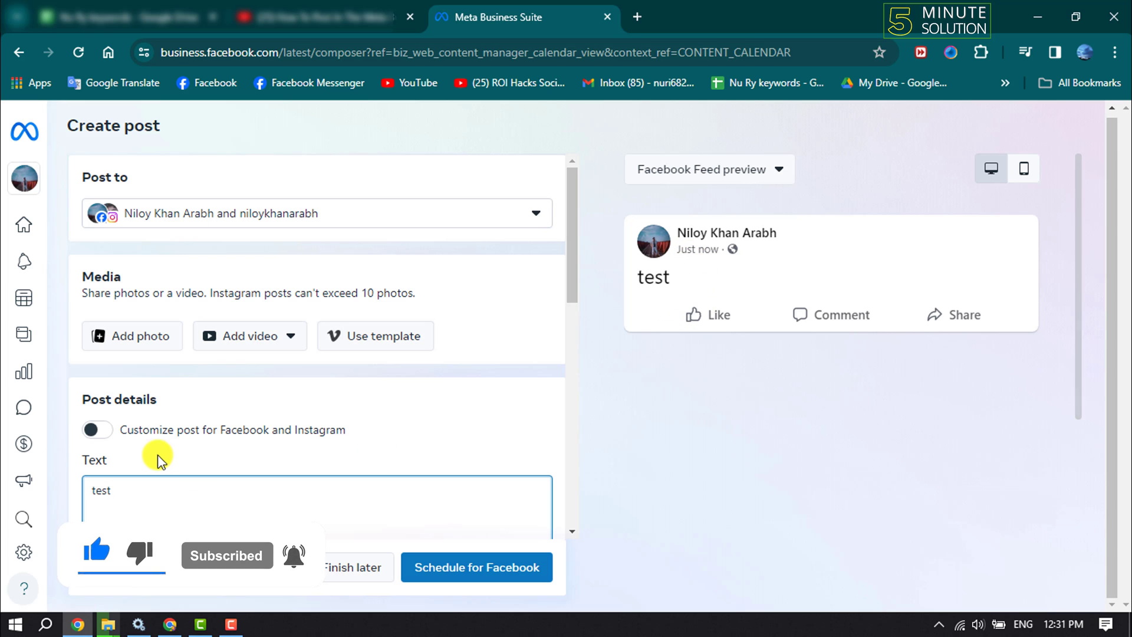
{"action": "scroll", "coordinate": [157, 452], "scroll_direction": "down", "scroll_amount": 3}
{"action": "scroll", "coordinate": [310, 485], "scroll_direction": "down", "scroll_amount": 2}
{"action": "scroll", "coordinate": [321, 505], "scroll_direction": "down", "scroll_amount": 1}
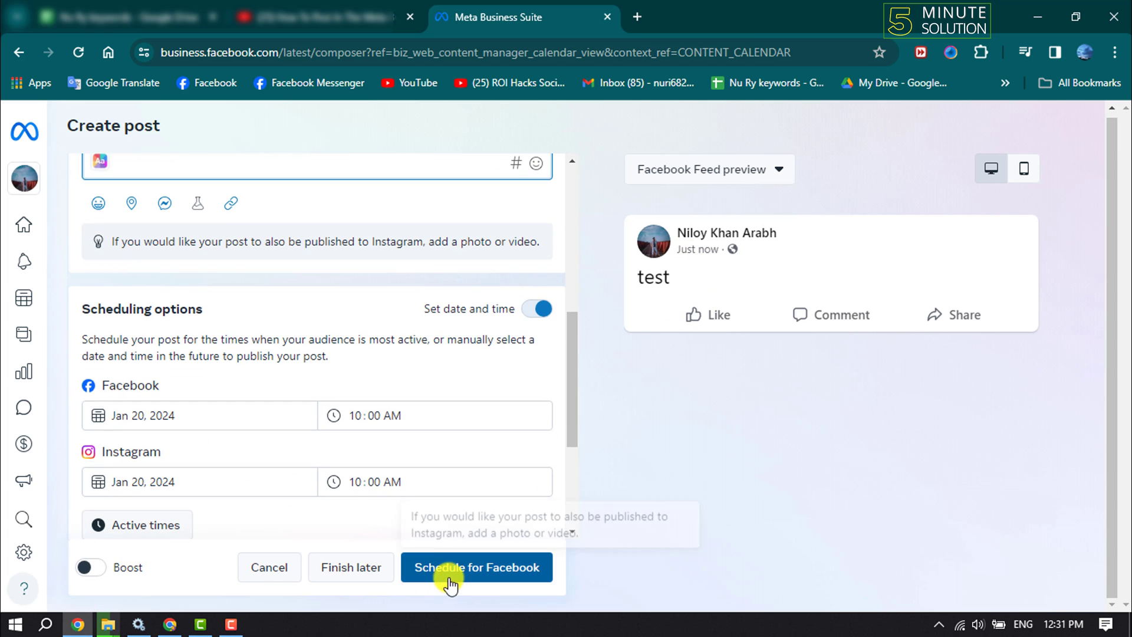
- Schedule the 'test' post for Facebook for Saturday, January 20 at 10:00 AM
{"action": "left_click", "coordinate": [467, 570]}
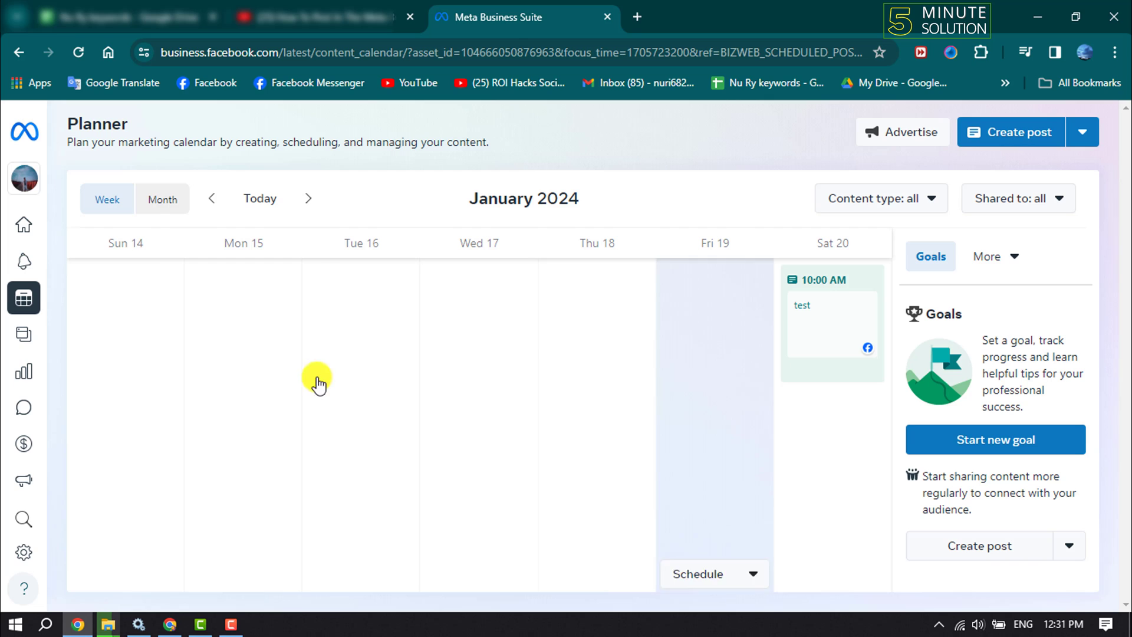
- Dismiss the boost prompt and return to the Planner calendar
{"action": "left_click", "coordinate": [160, 206]}
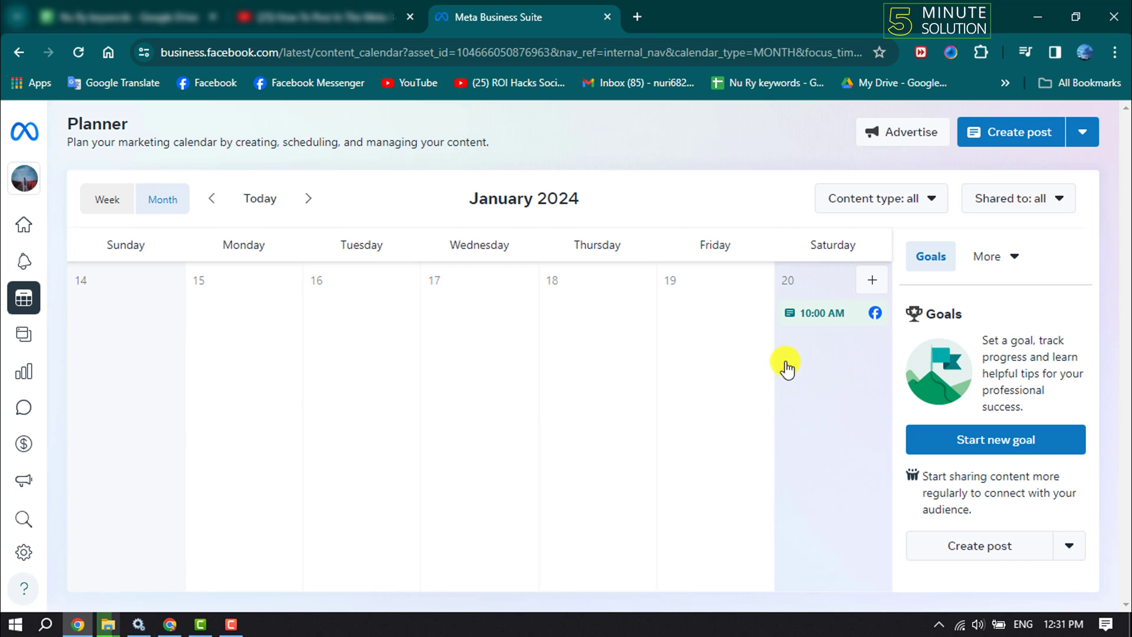
{"action": "scroll", "coordinate": [787, 366], "scroll_direction": "up", "scroll_amount": 3}
{"action": "scroll", "coordinate": [810, 450], "scroll_direction": "down", "scroll_amount": 3}
{"action": "scroll", "coordinate": [809, 415], "scroll_direction": "down", "scroll_amount": 1}
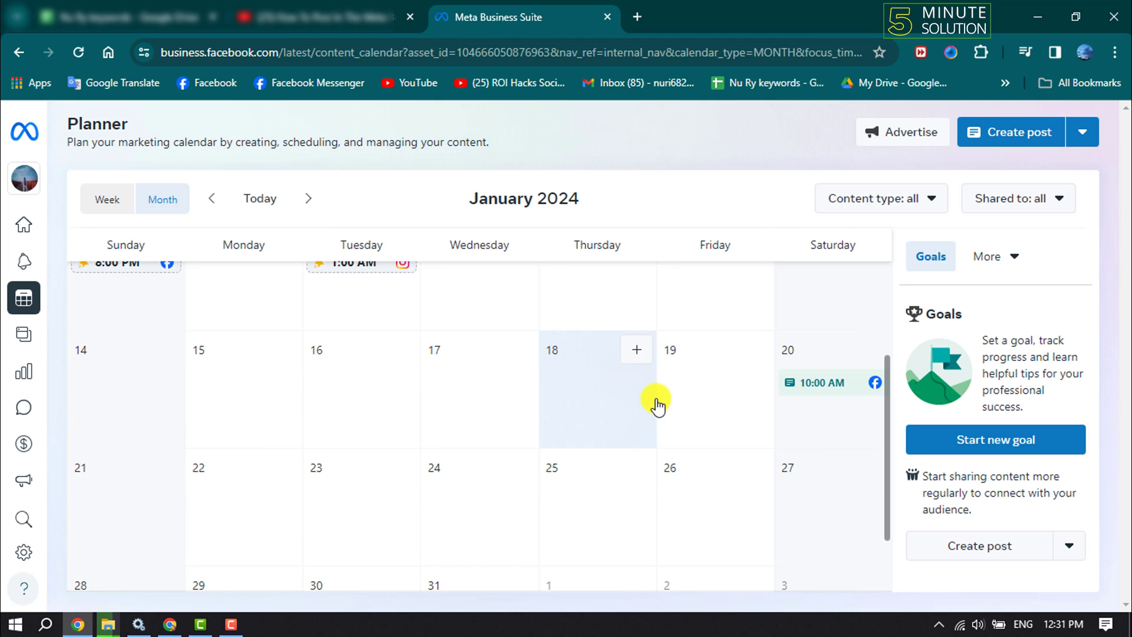
{"action": "mouse_move", "coordinate": [597, 389]}
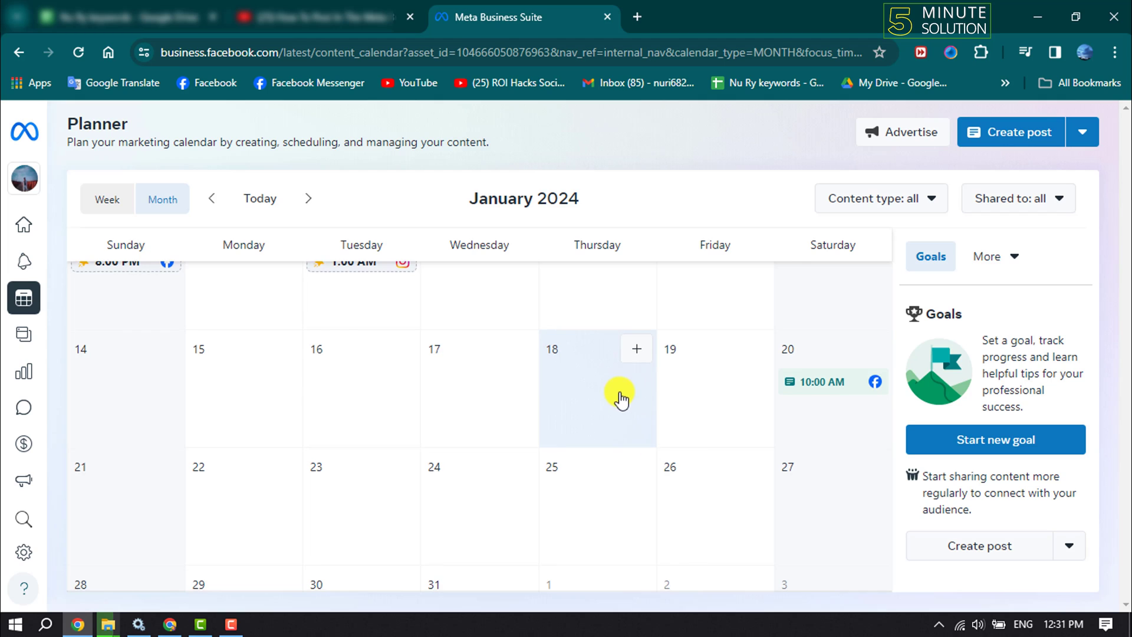
{"action": "scroll", "coordinate": [619, 425], "scroll_direction": "down", "scroll_amount": 1}
{"action": "scroll", "coordinate": [619, 452], "scroll_direction": "up", "scroll_amount": 2}
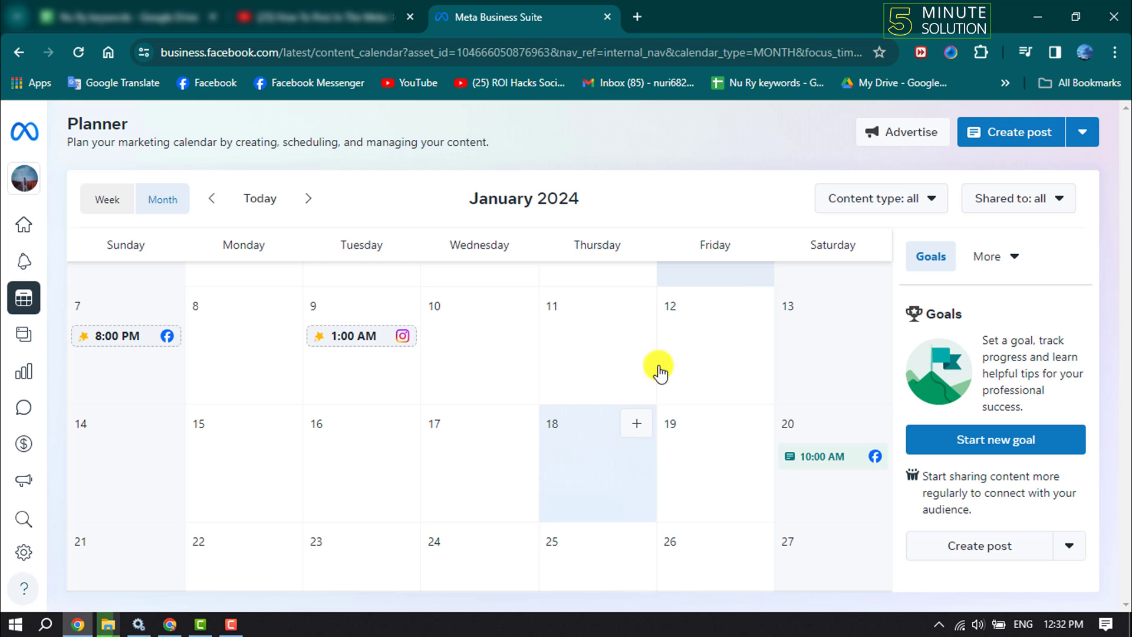
{"action": "left_click", "coordinate": [934, 203]}
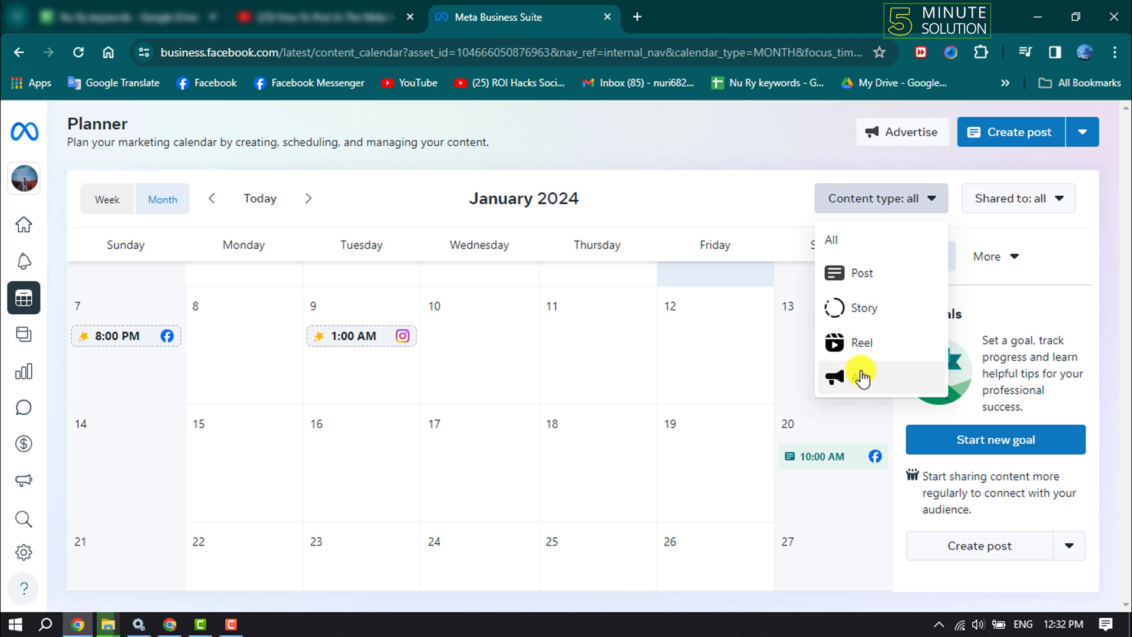
{"action": "left_click", "coordinate": [756, 200]}
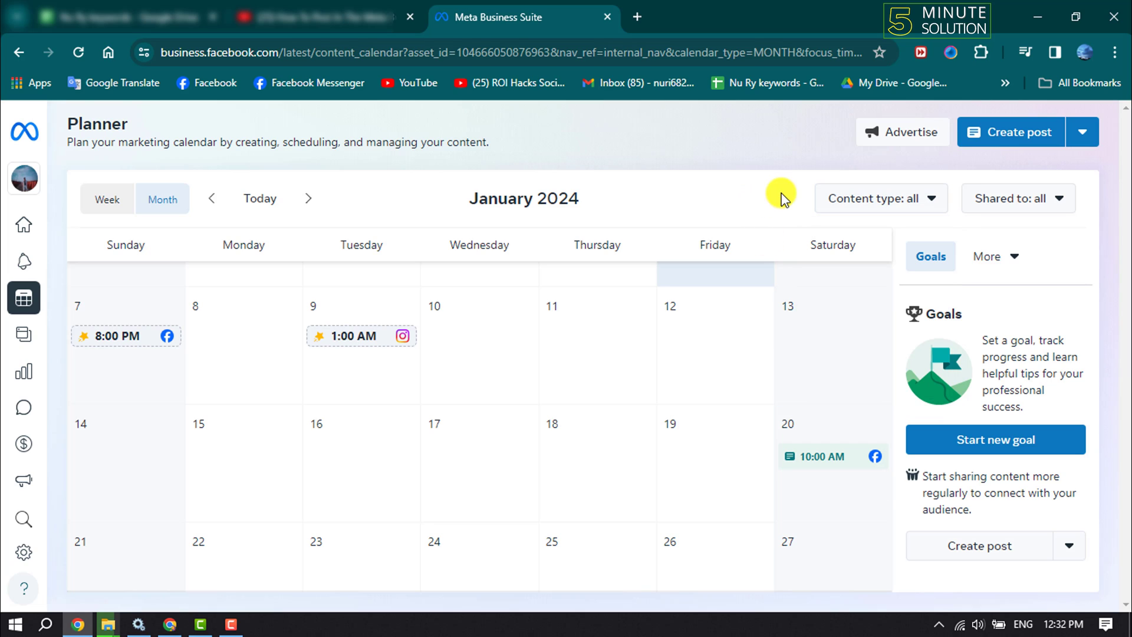